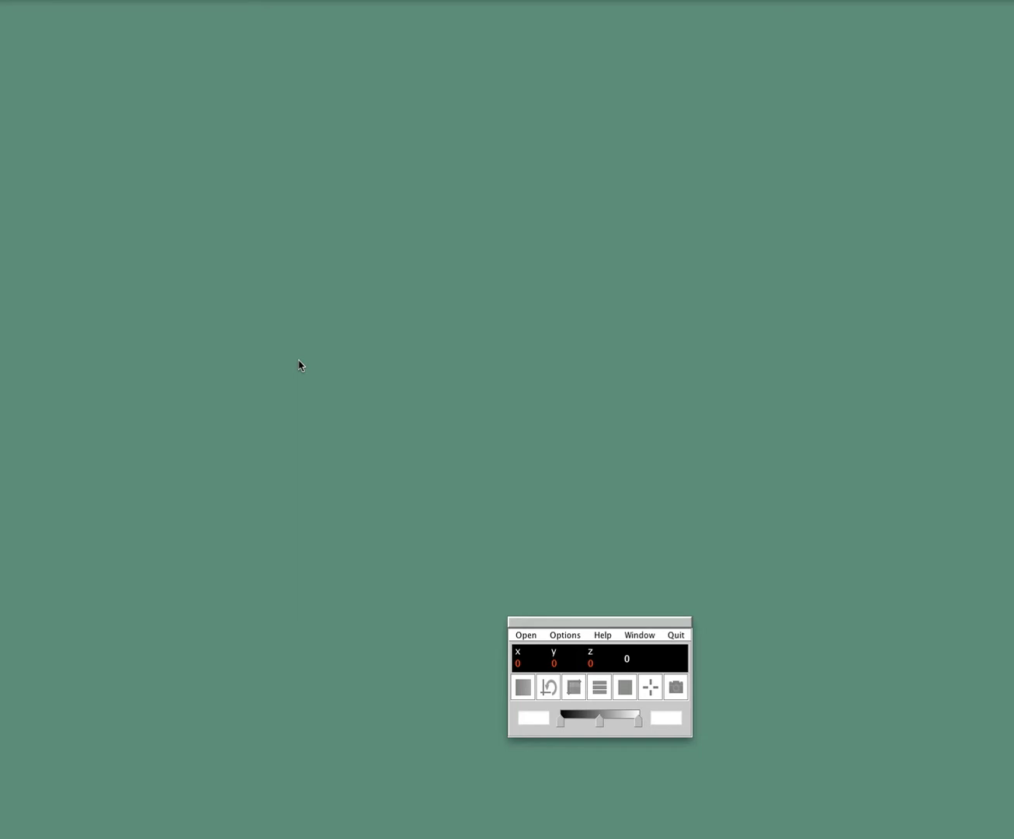
Load the mozzhead.nii volume from the brain folder through Open Image
left_click(525, 636)
left_click(527, 659)
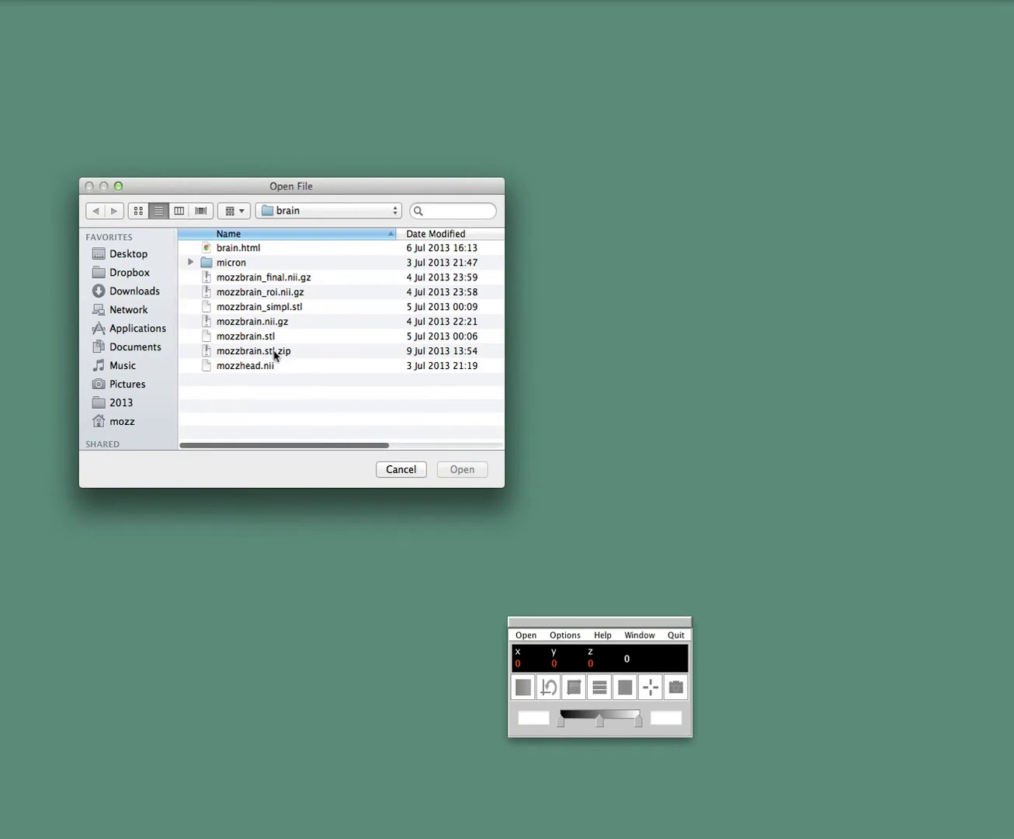
left_click(251, 367)
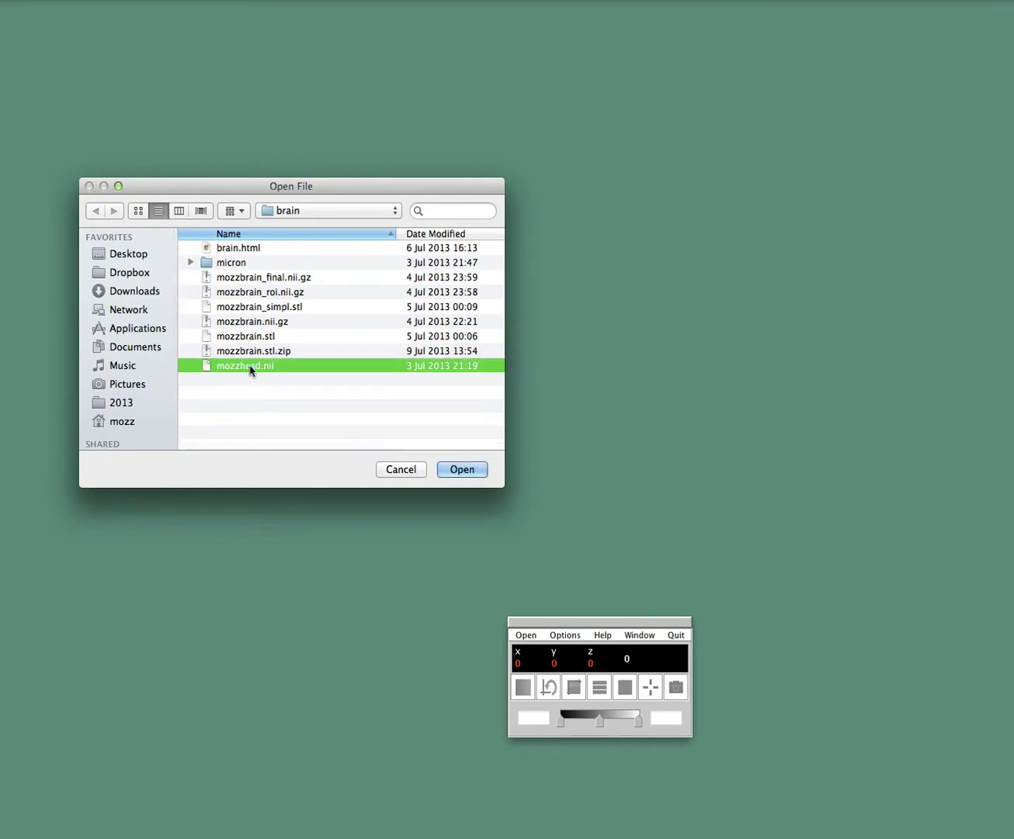
left_click(458, 471)
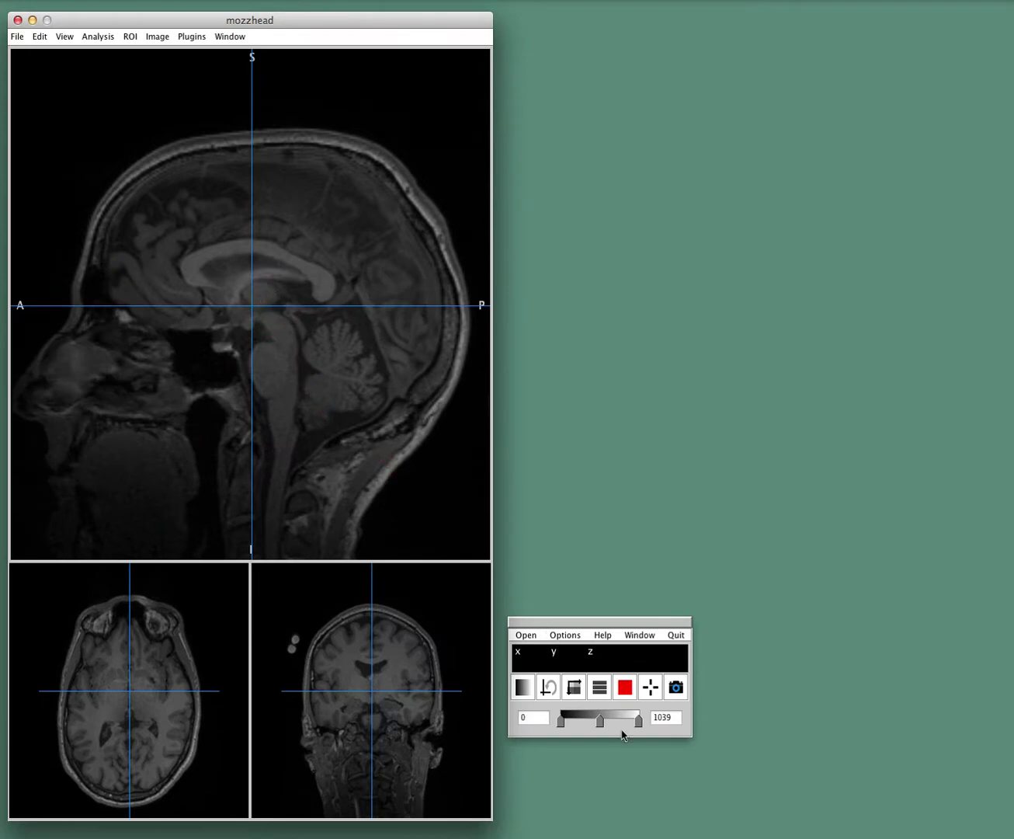
Lower the display maximum to 366.7 and move the sagittal crosshair to voxel 96, 145, 125
left_click_drag(640, 721, 578, 723)
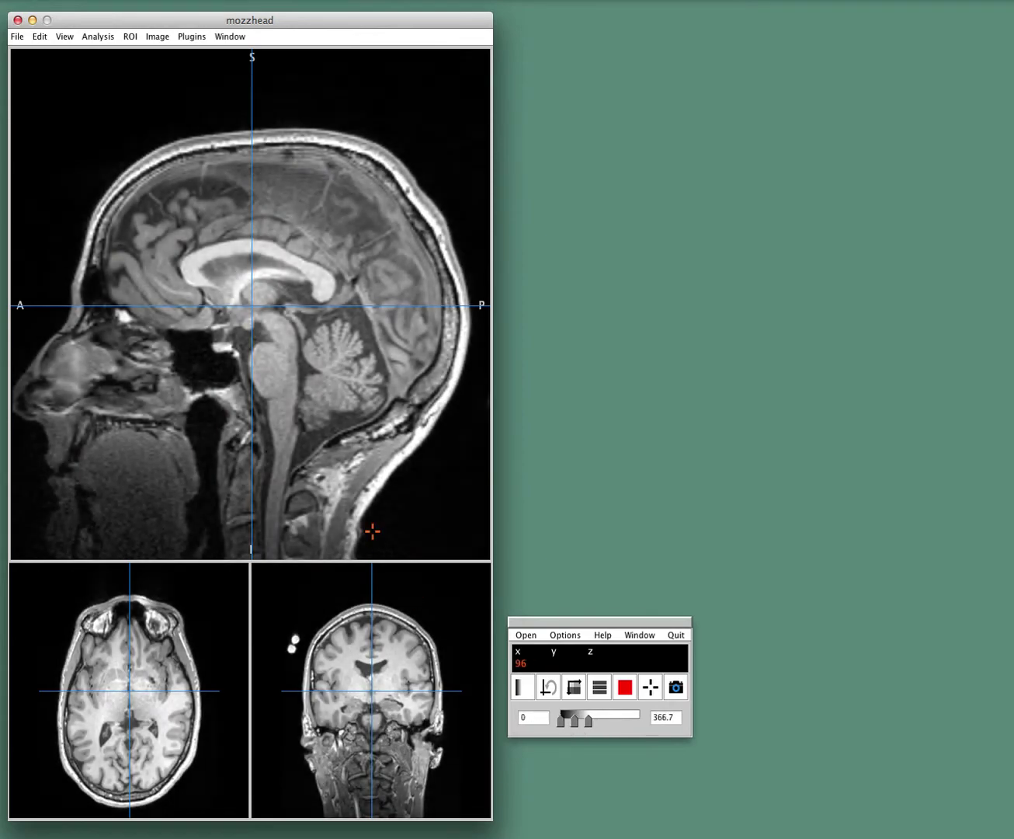
left_click(259, 322)
left_click_drag(260, 321, 285, 299)
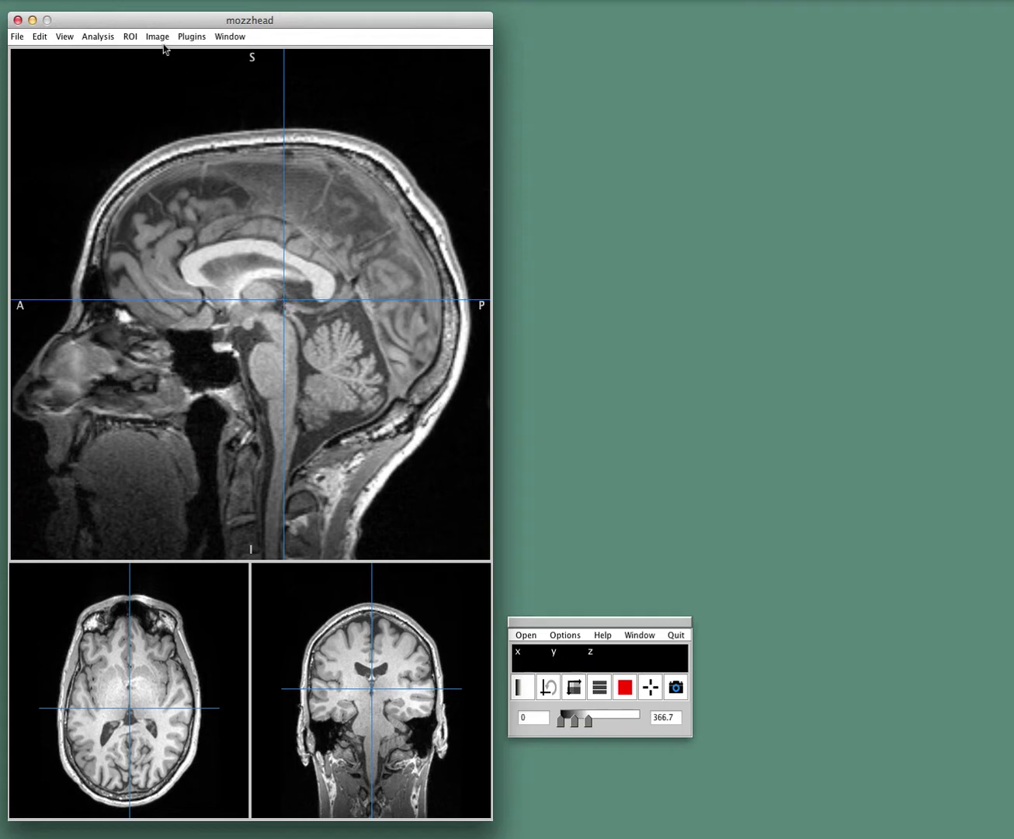
Run Extract Brain (BET) with threshold 0.5 and gradient 0.0
left_click(189, 39)
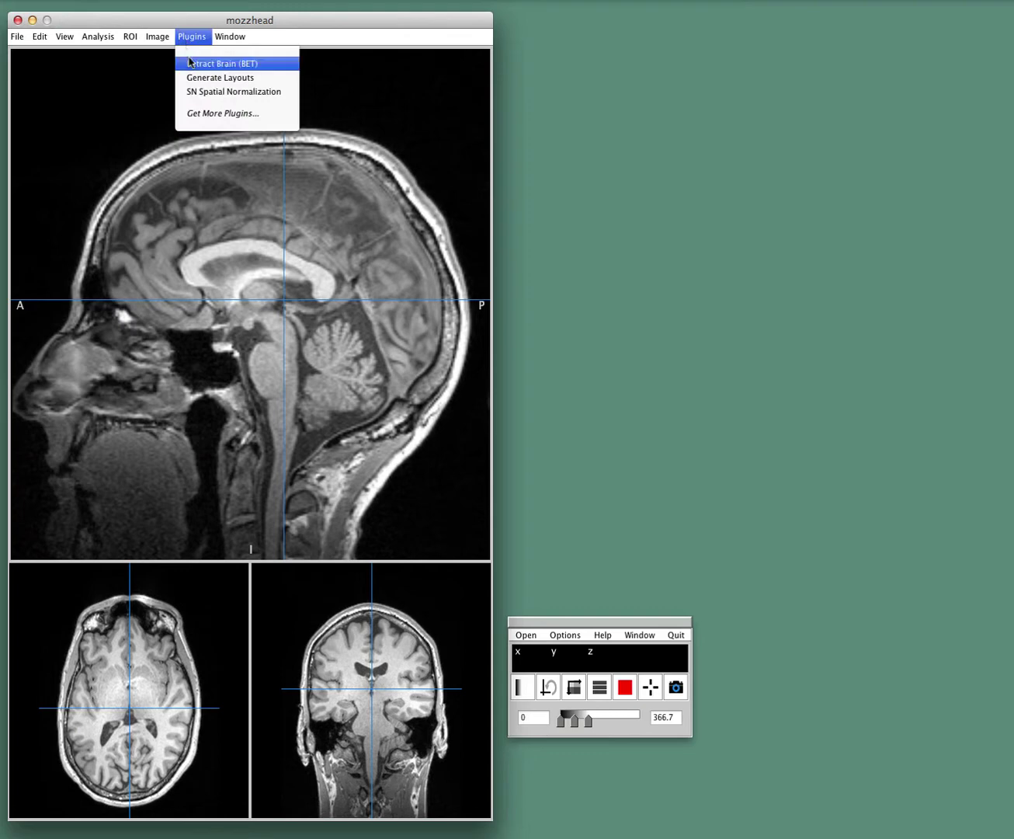
left_click(264, 64)
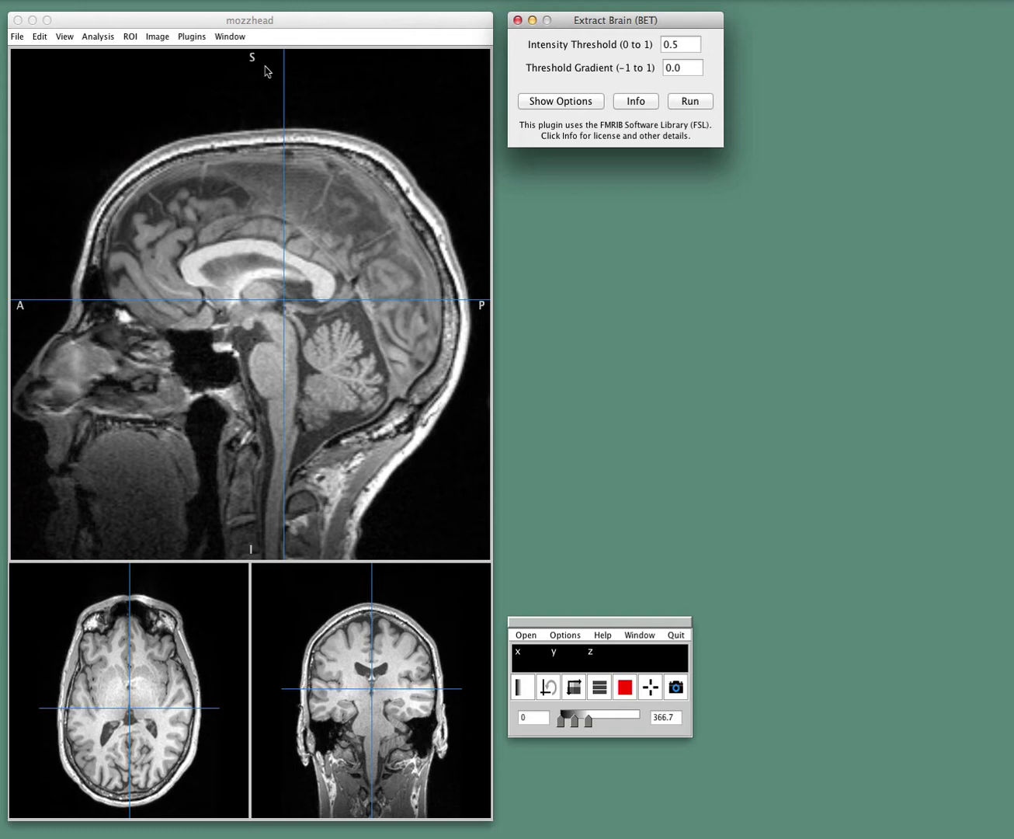
left_click(690, 101)
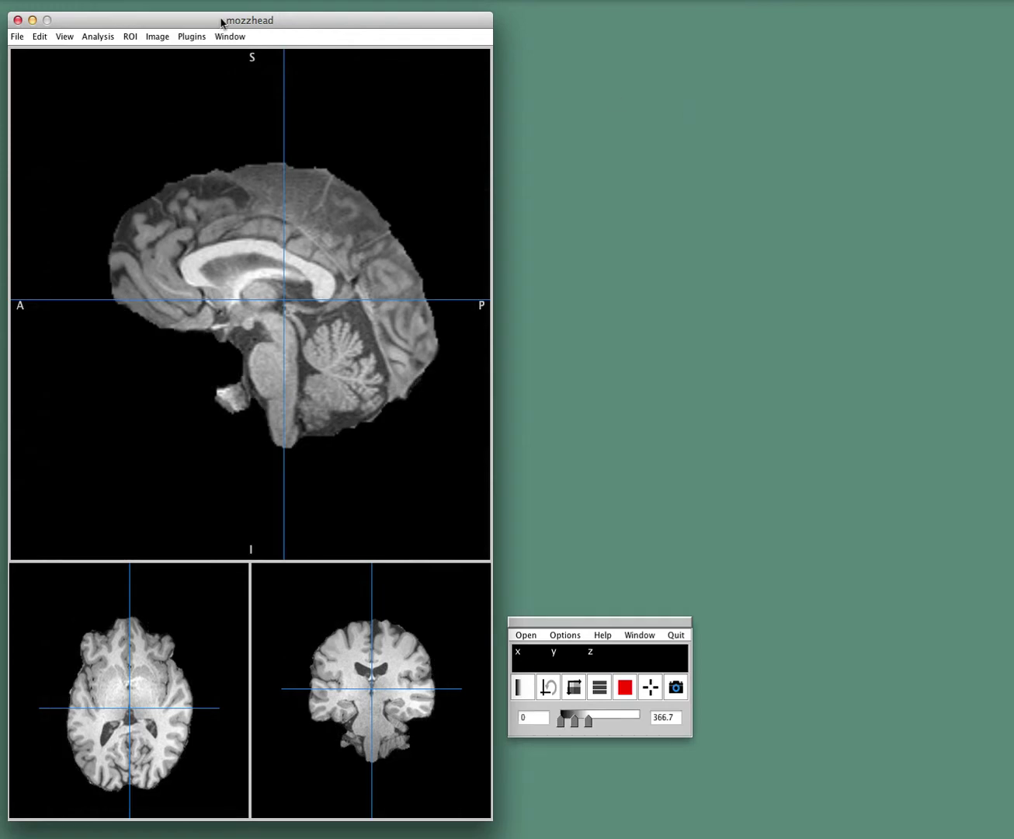
Threshold the brain into a shrink-wrapped 3D ROI with minimum 150
left_click(130, 37)
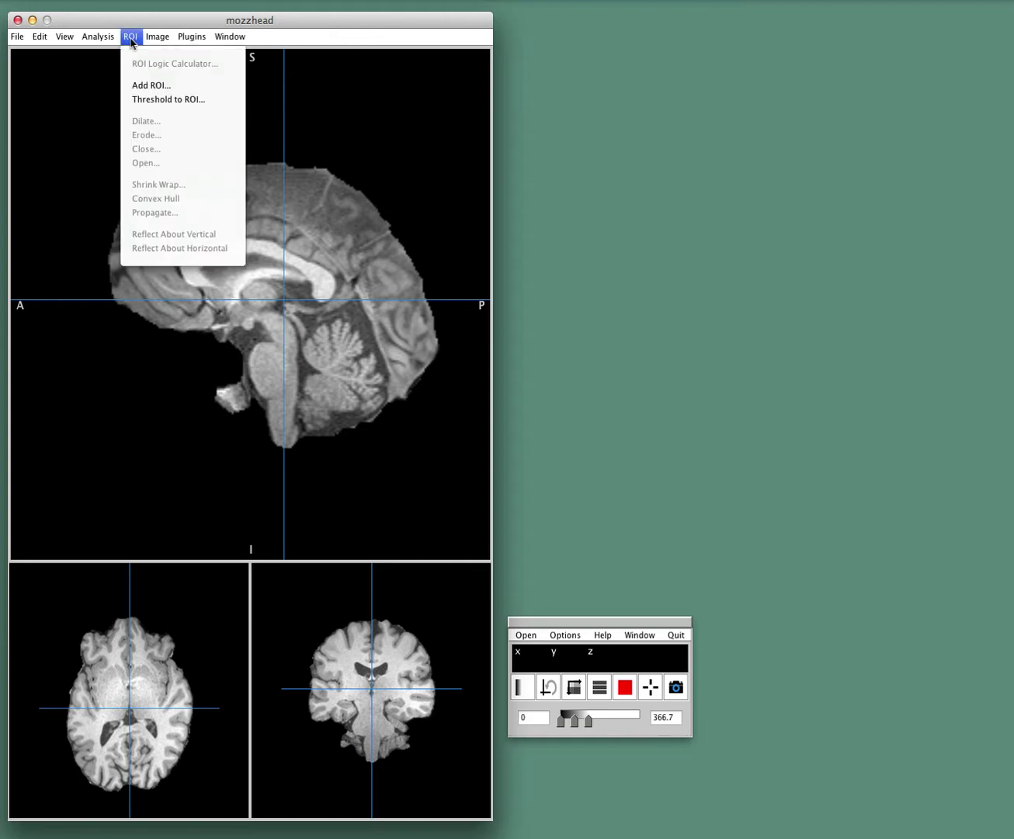
left_click(142, 99)
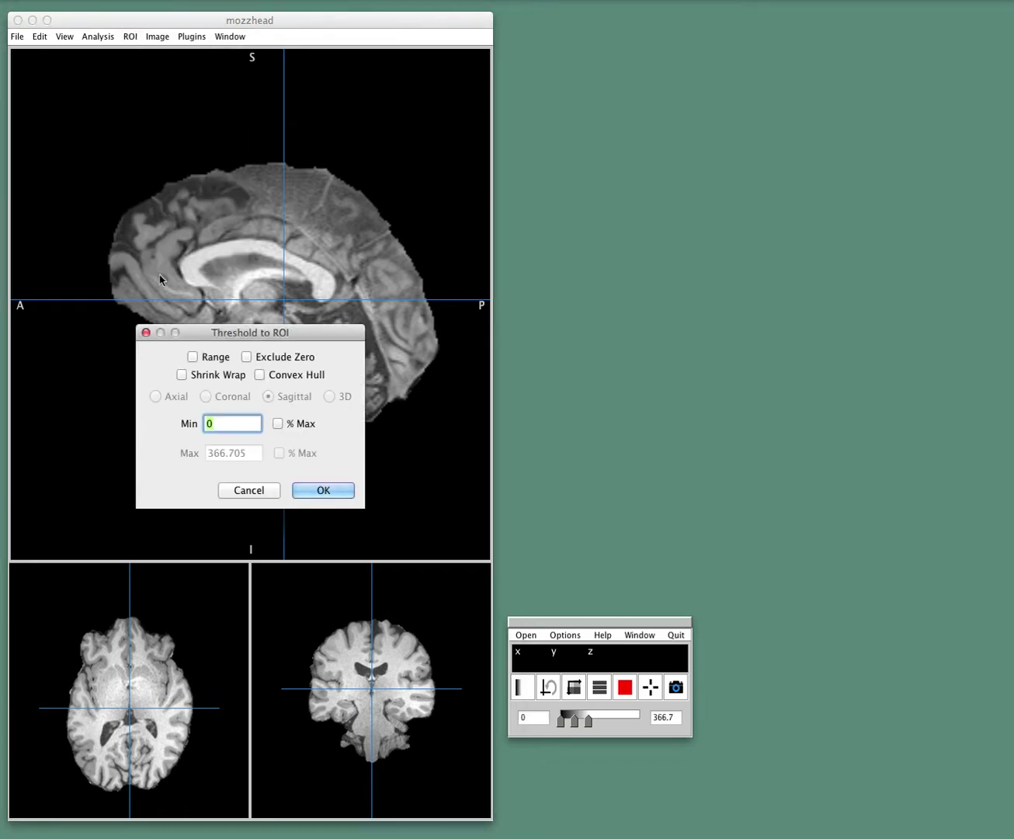
type("150")
left_click(180, 375)
left_click(331, 396)
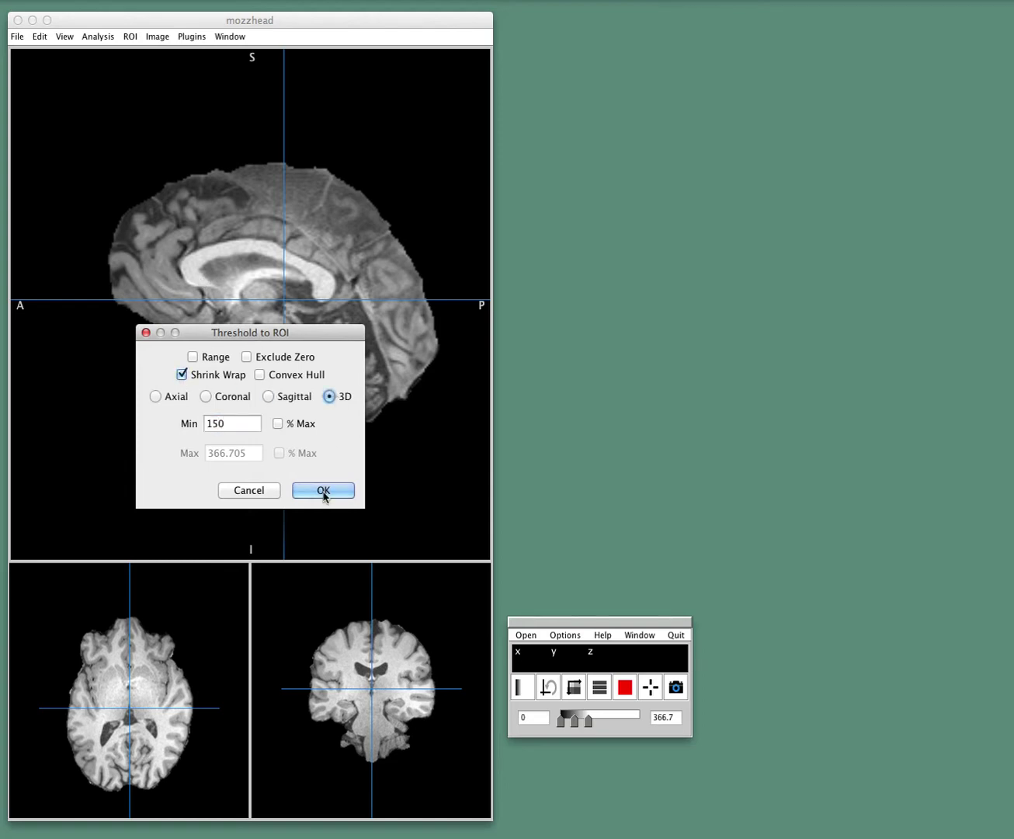
left_click(323, 491)
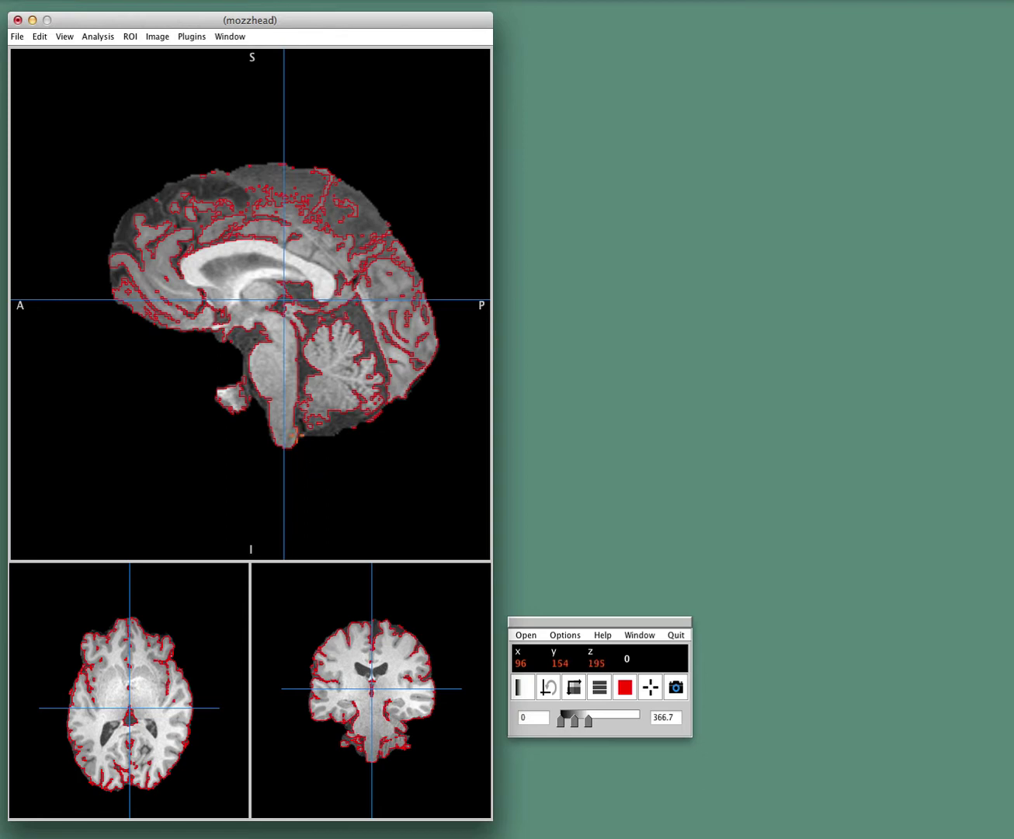
Reload the original full head image, keeping the red ROI outlines overlaid
left_click(16, 37)
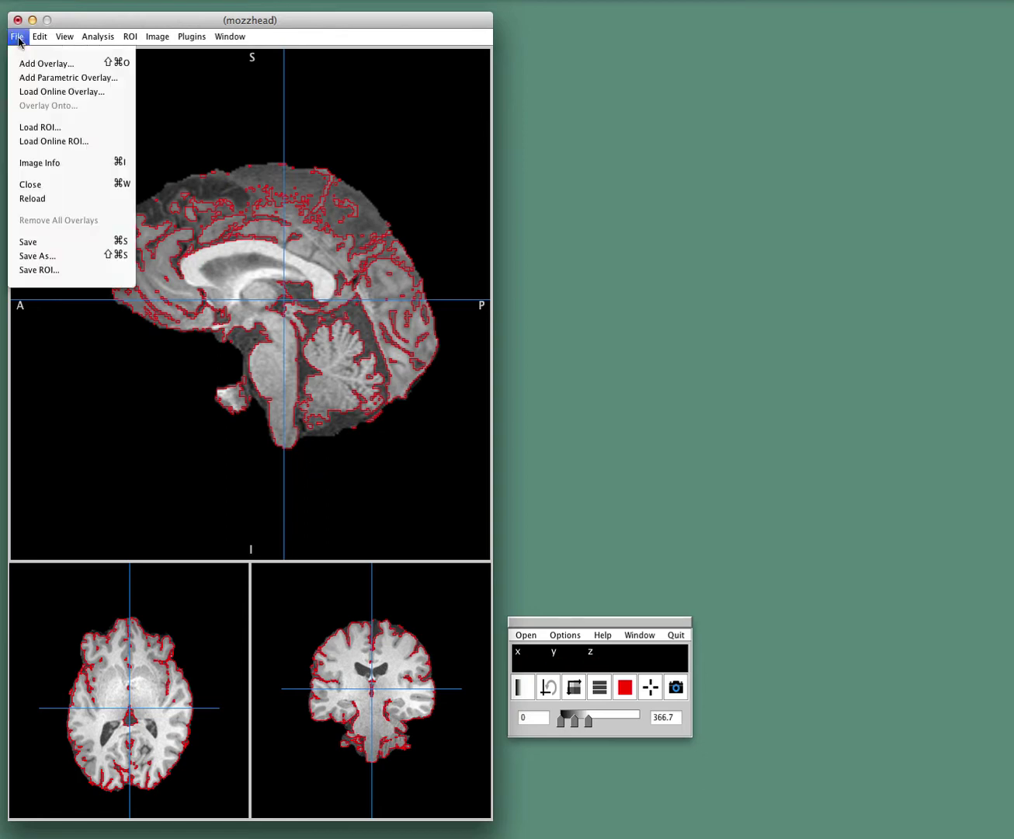
left_click(31, 200)
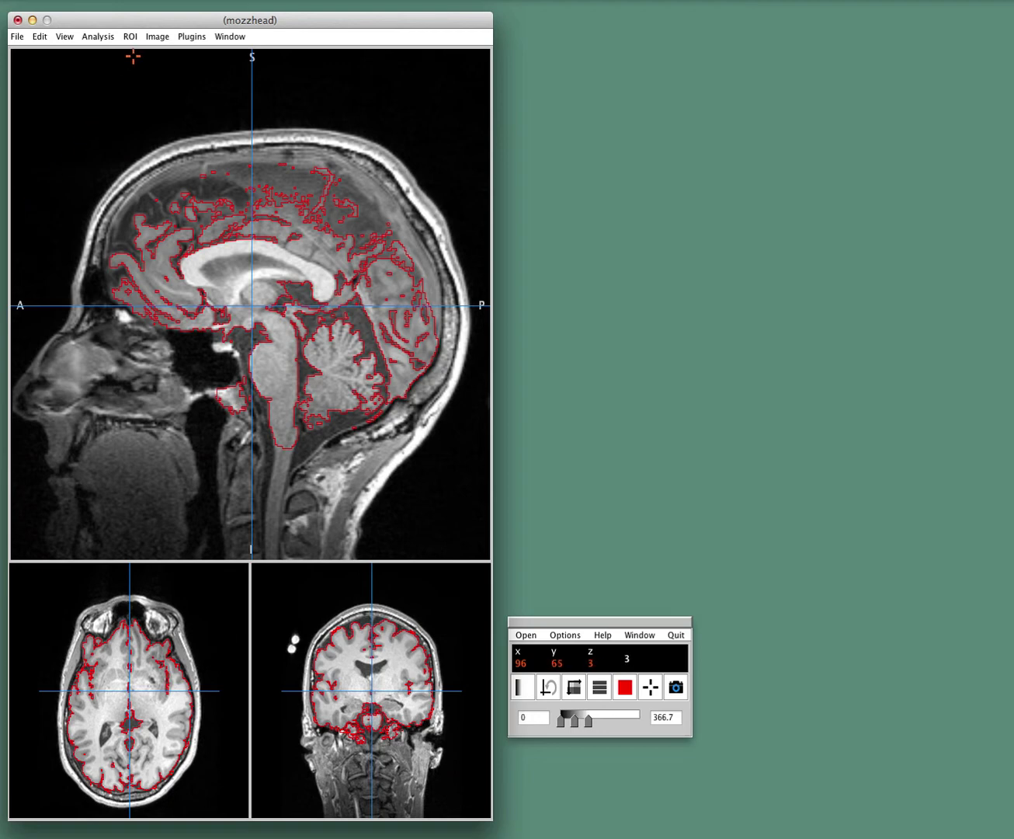
left_click(155, 40)
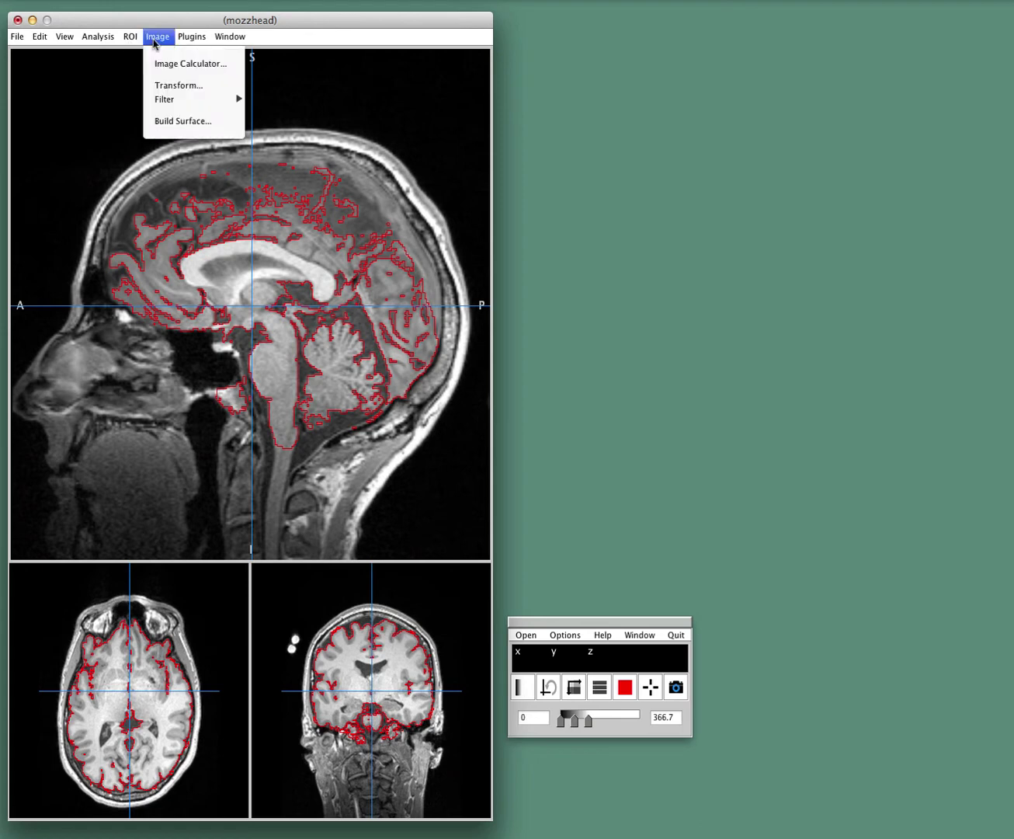
Build a 3D head surface at threshold 60 with the Default preset
left_click(163, 122)
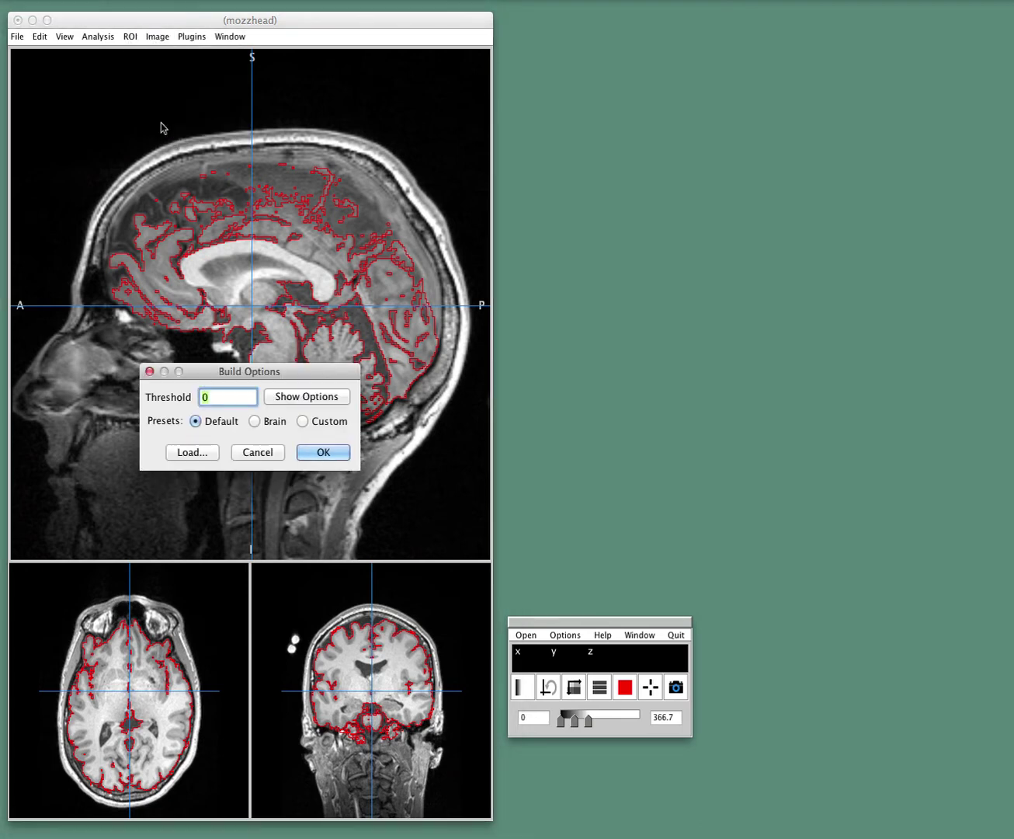
type("60")
left_click(309, 450)
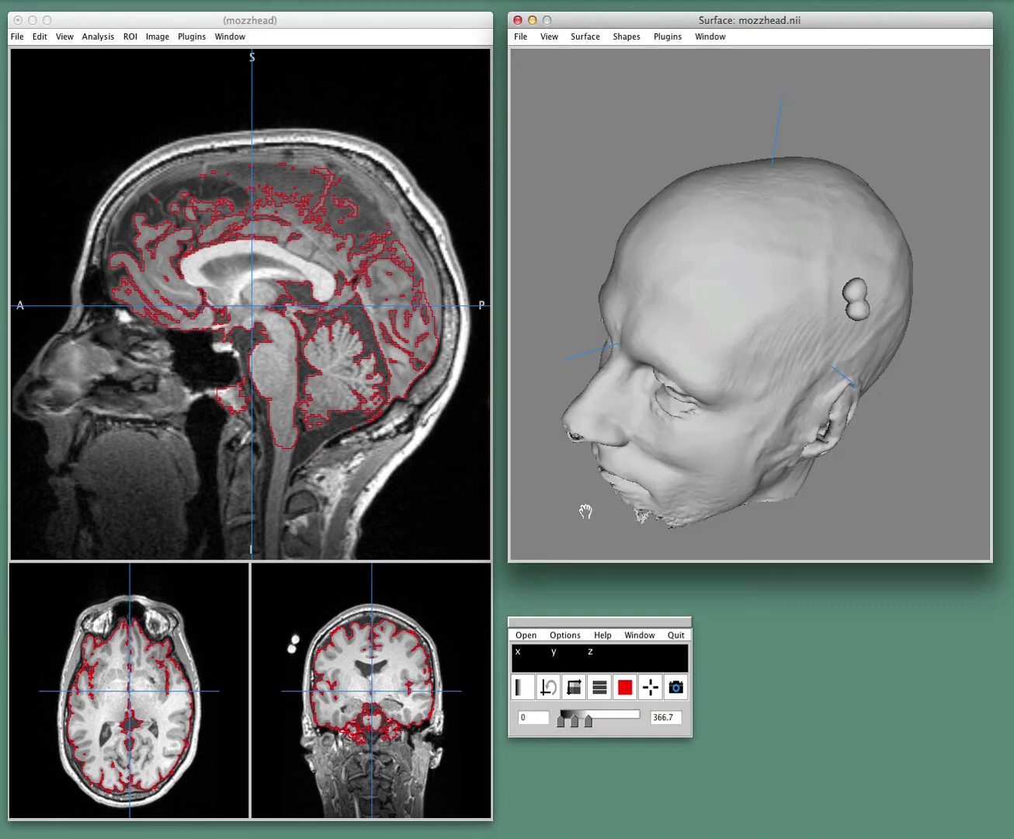
Rotate the head surface to a frontal view, then to a side view showing the ear
left_click_drag(762, 365, 874, 405)
left_click_drag(573, 434, 665, 288)
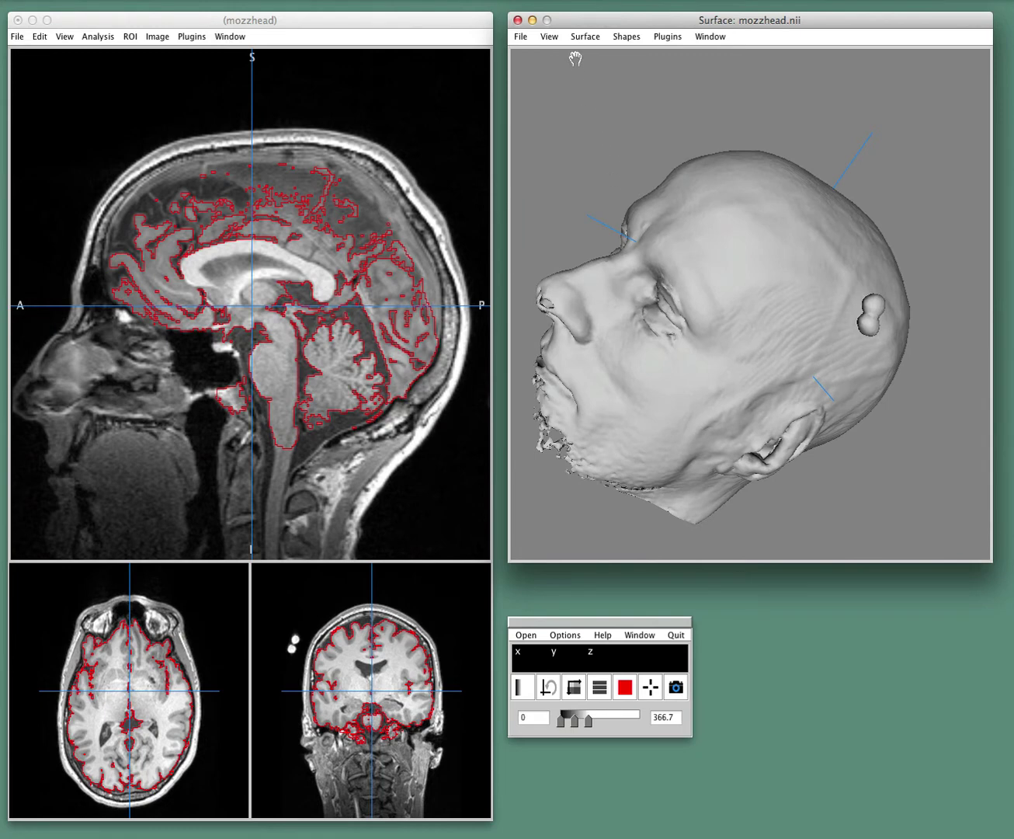
left_click(584, 36)
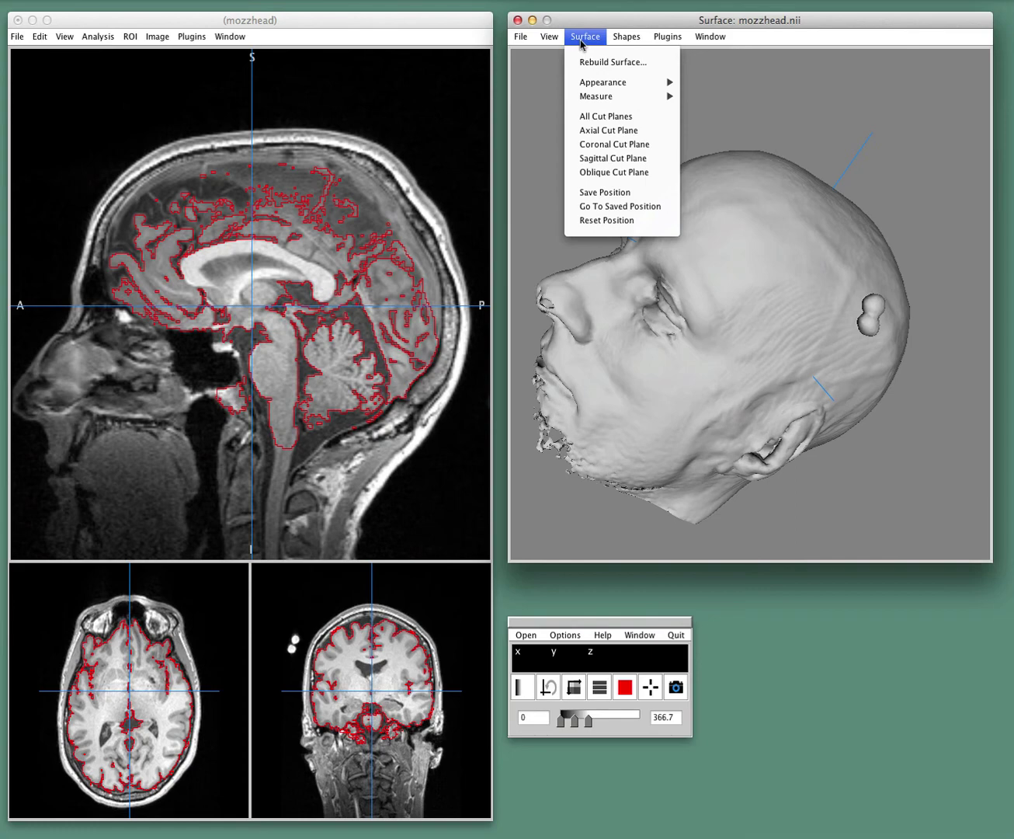
Enable All Cut Planes and shift the cut point in sagittal and coronal views to expose the brain
left_click(604, 116)
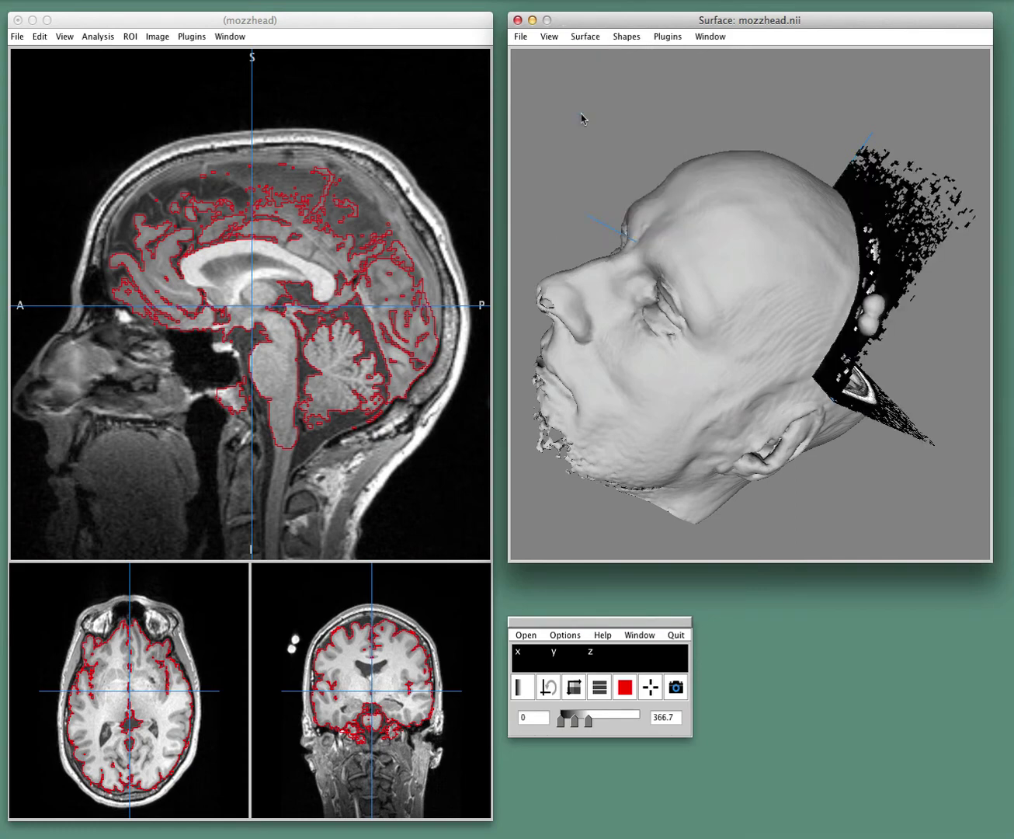
left_click_drag(719, 347, 597, 320)
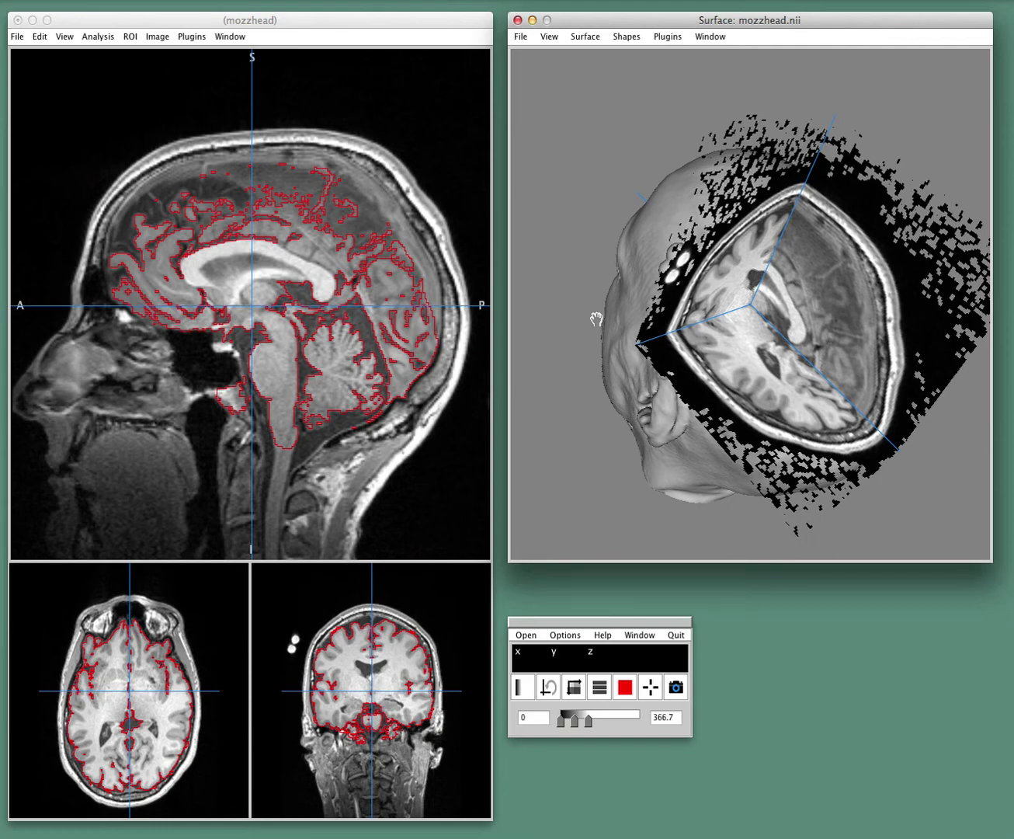
left_click(138, 364)
left_click_drag(372, 721, 393, 730)
left_click_drag(684, 257, 634, 235)
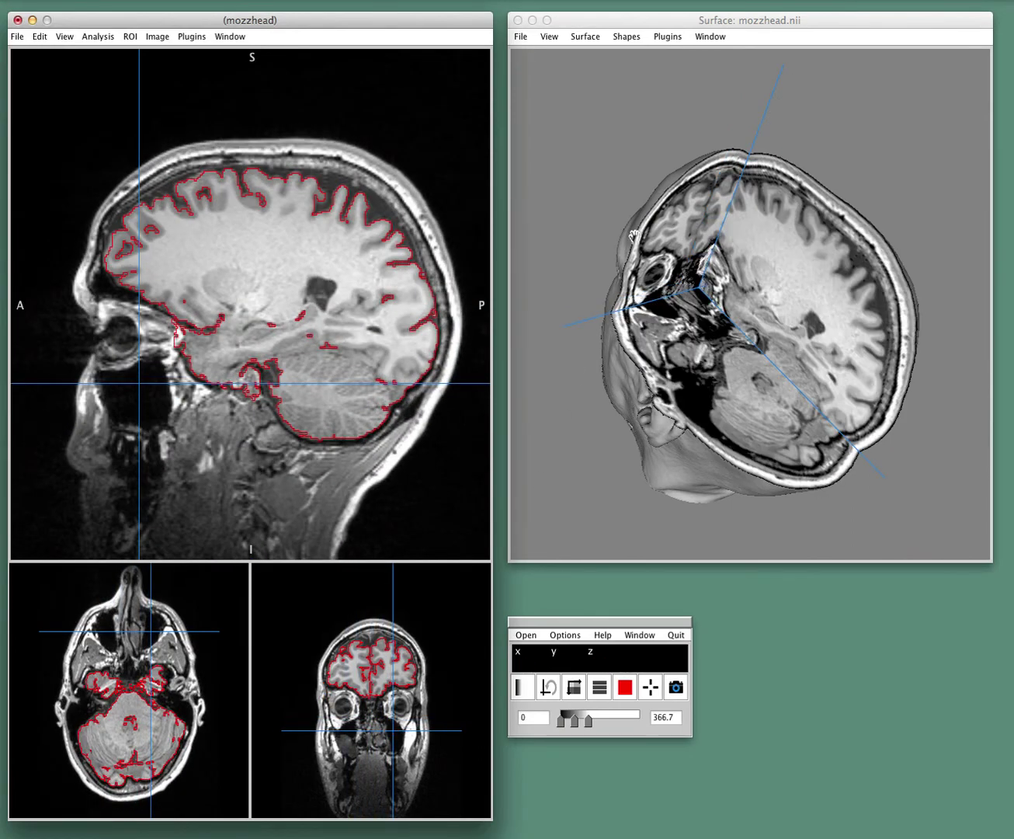
left_click_drag(593, 420, 667, 310)
left_click_drag(592, 370, 617, 434)
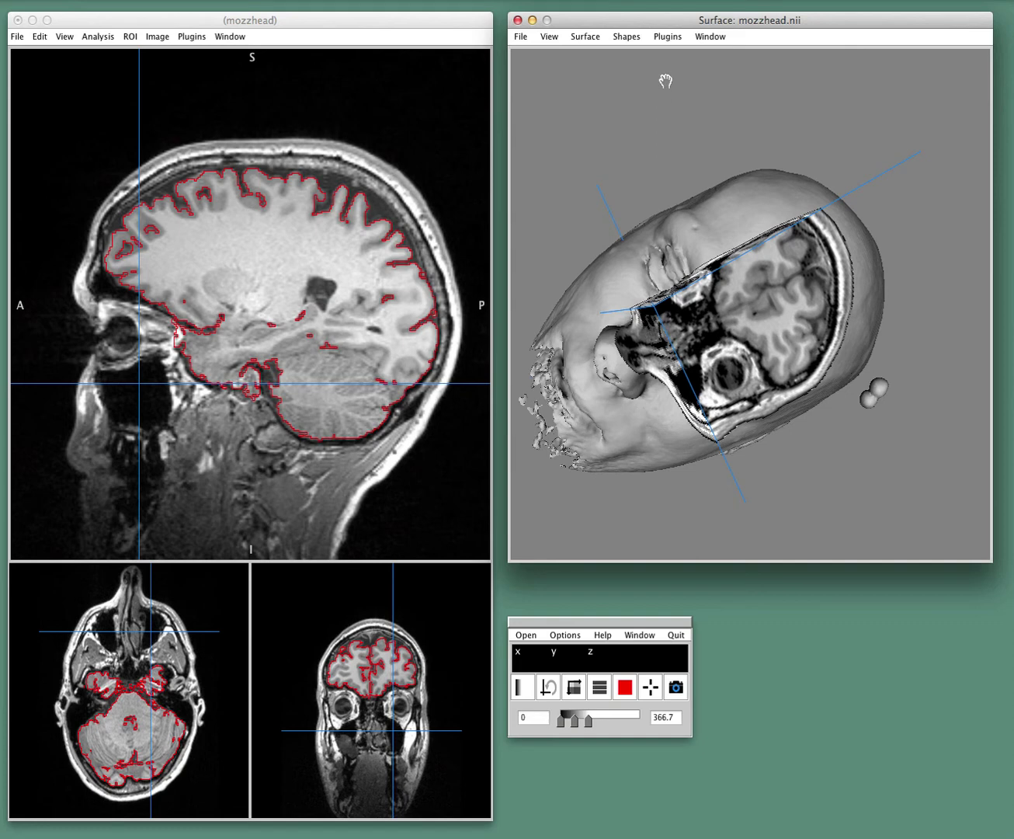
Add the ROI as a 3D shape using the Brain preset
left_click(627, 37)
left_click(629, 109)
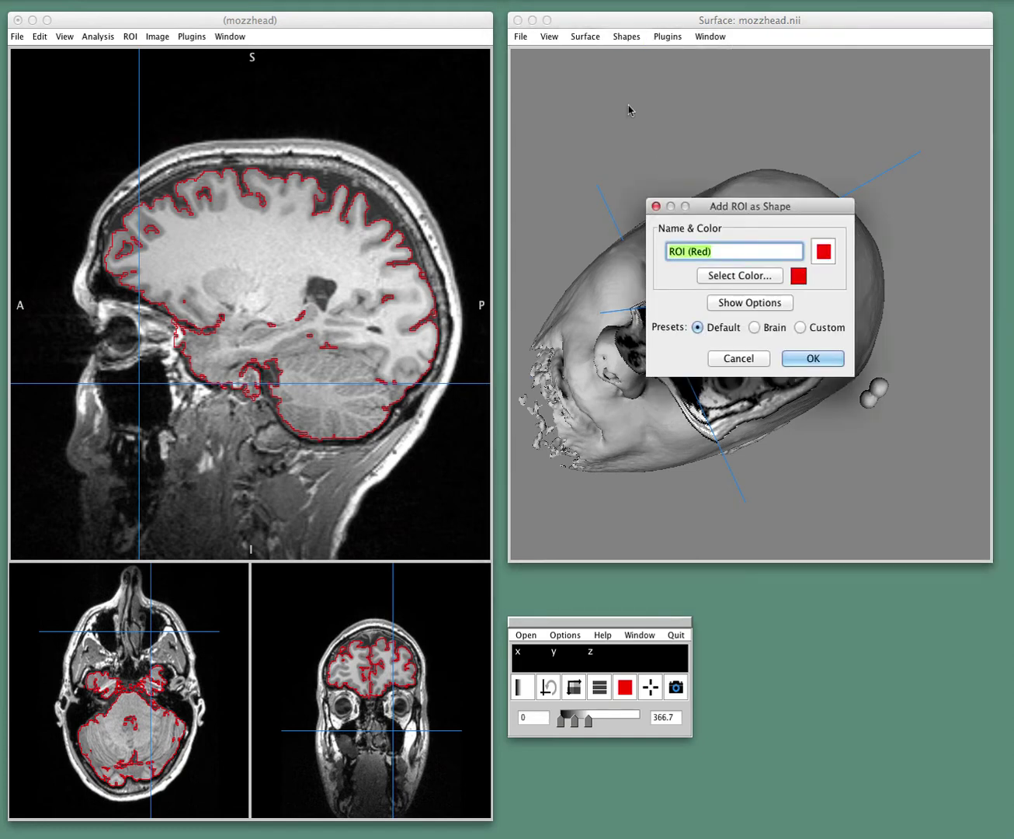
left_click(760, 328)
left_click(810, 358)
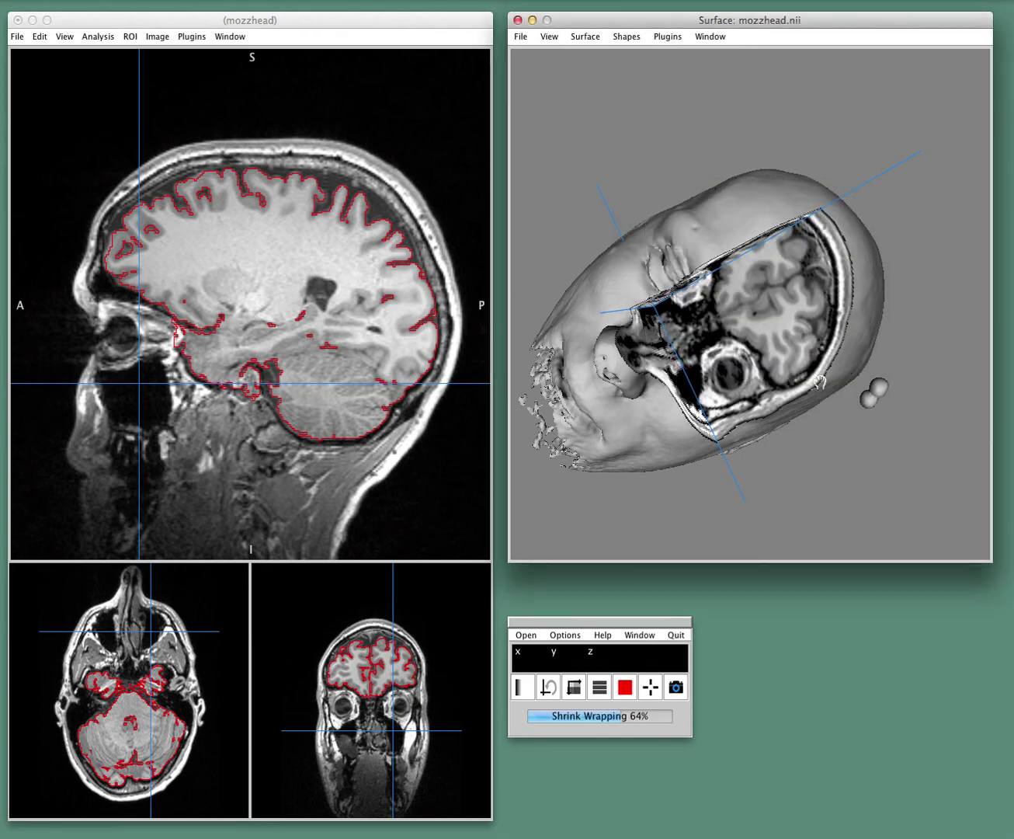
left_click_drag(819, 381, 803, 341)
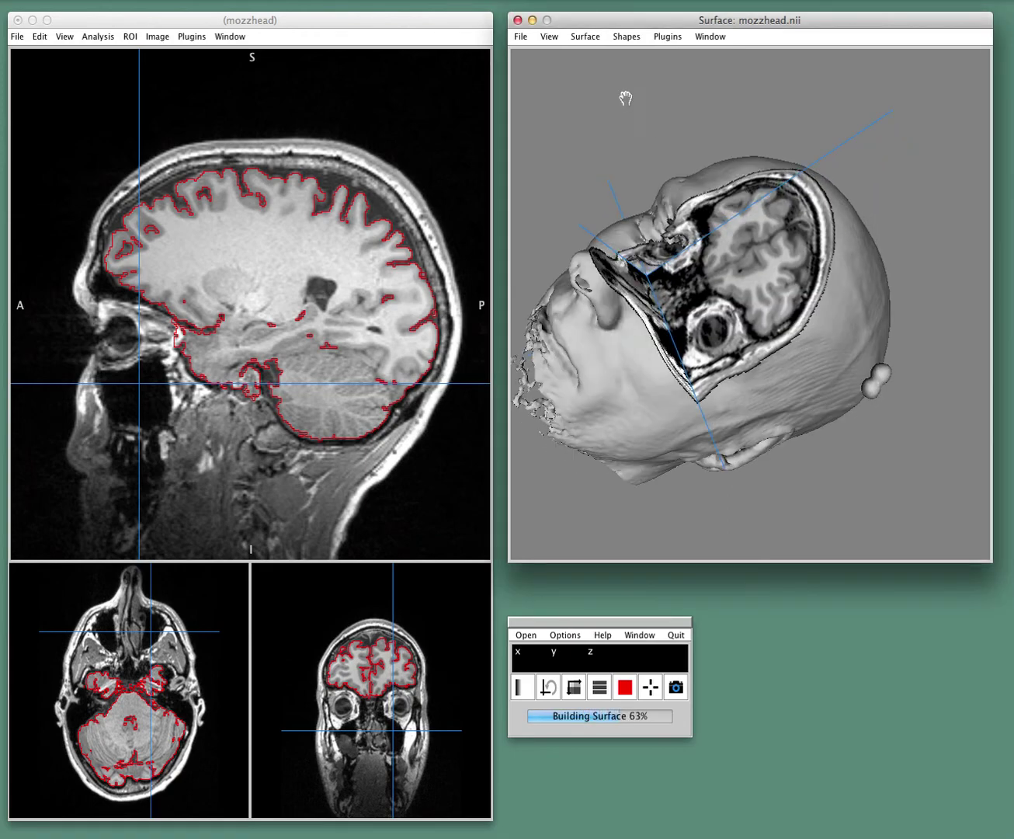
Tilt the head face-up and move the sagittal cut point back to reveal the red brain
left_click(622, 36)
left_click(622, 36)
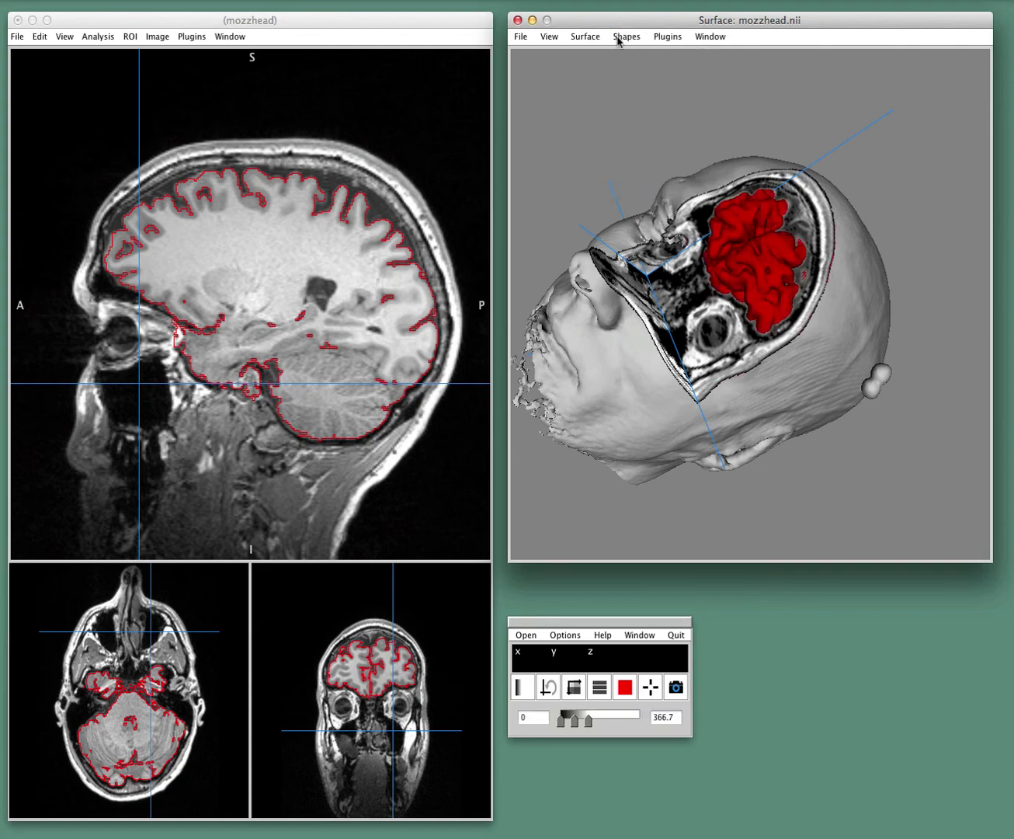
mouse_move(746, 346)
left_mouse_down()
mouse_move(680, 350)
mouse_move(728, 349)
mouse_move(729, 340)
left_mouse_up()
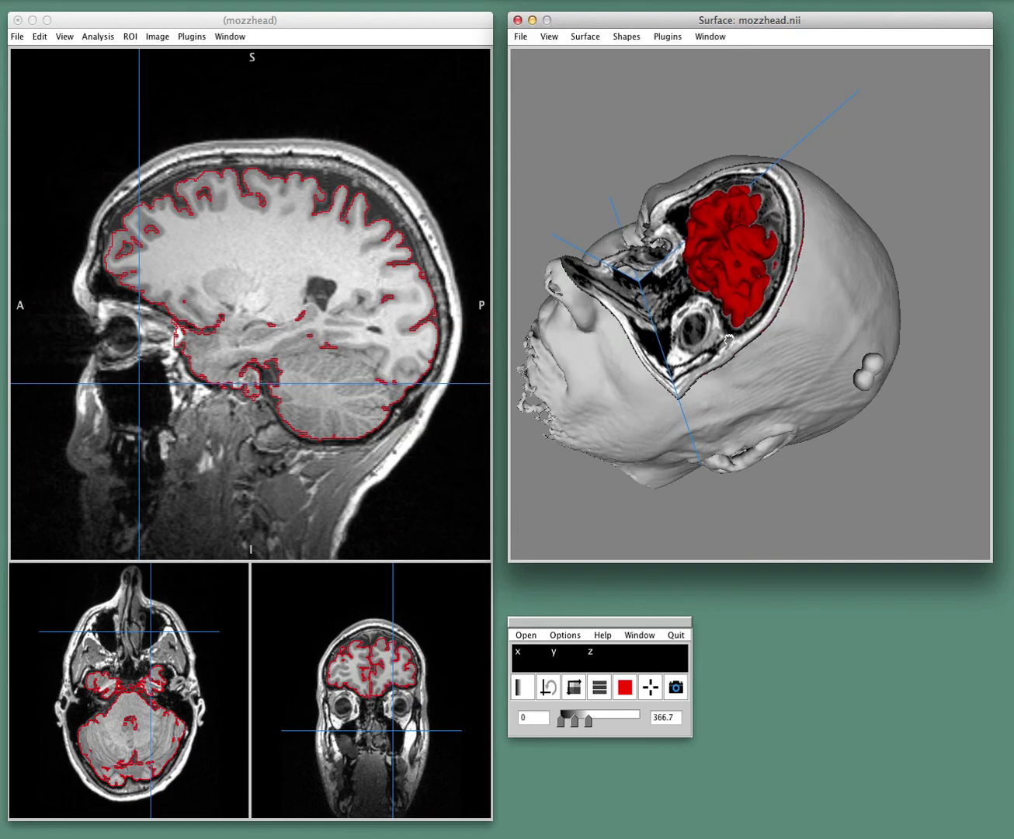
left_click_drag(819, 412, 777, 381)
left_click_drag(147, 379, 180, 381)
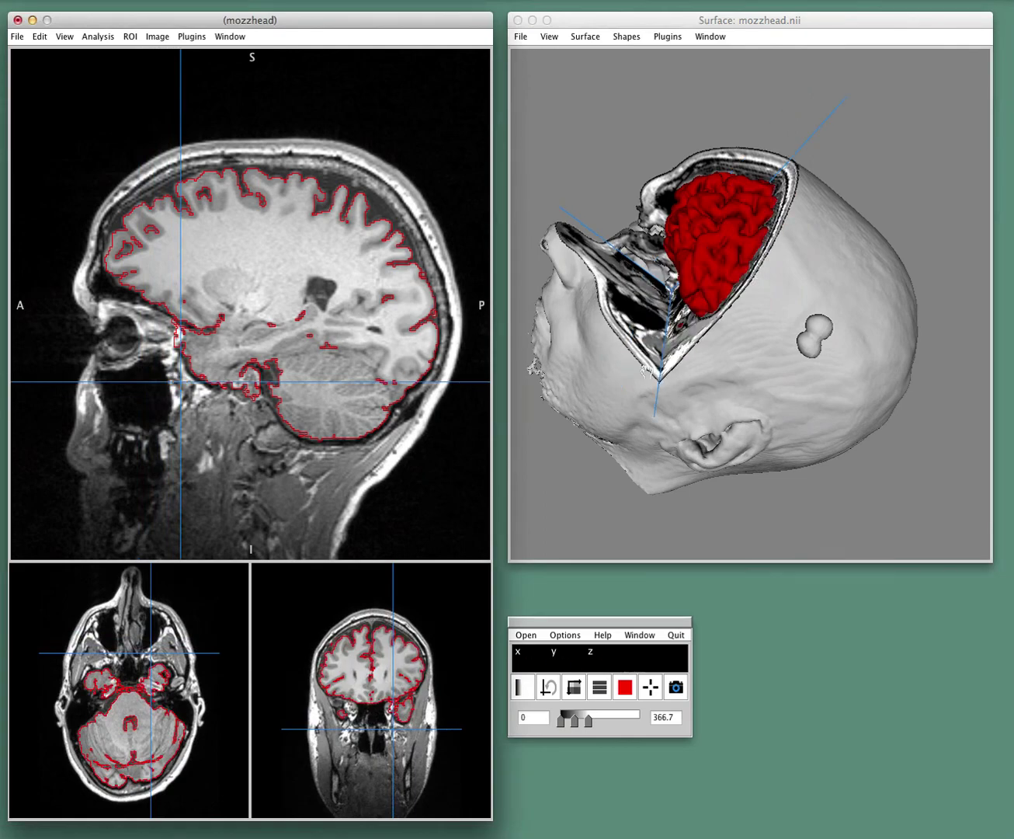